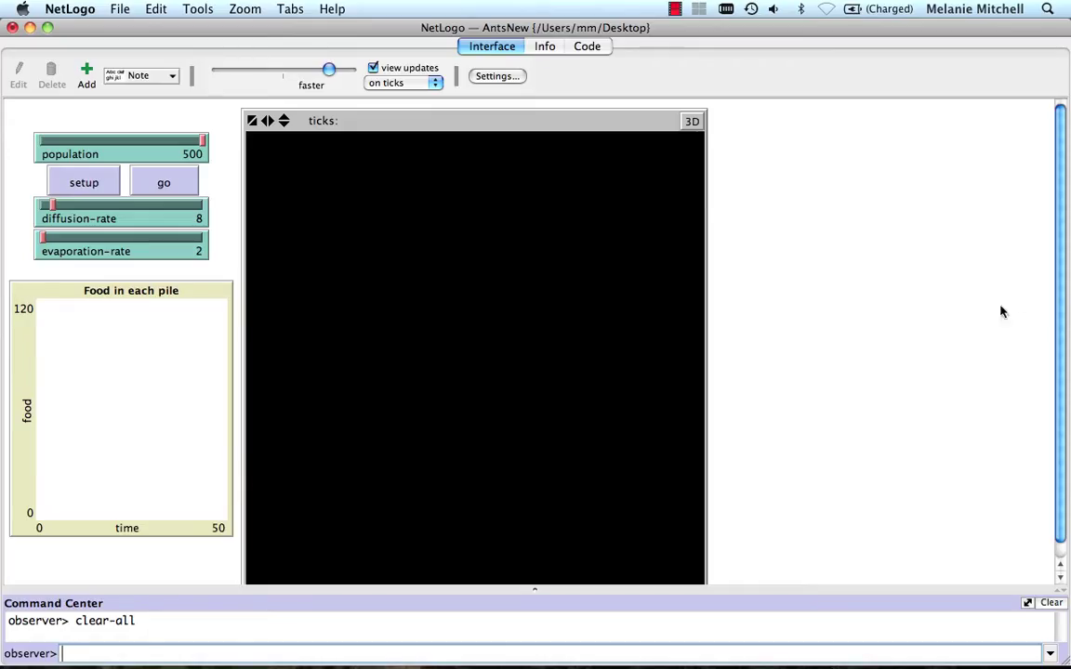
# Step: Set up the Ants model and run go at normal speed until all three food piles empty
pyautogui.click(91, 182)
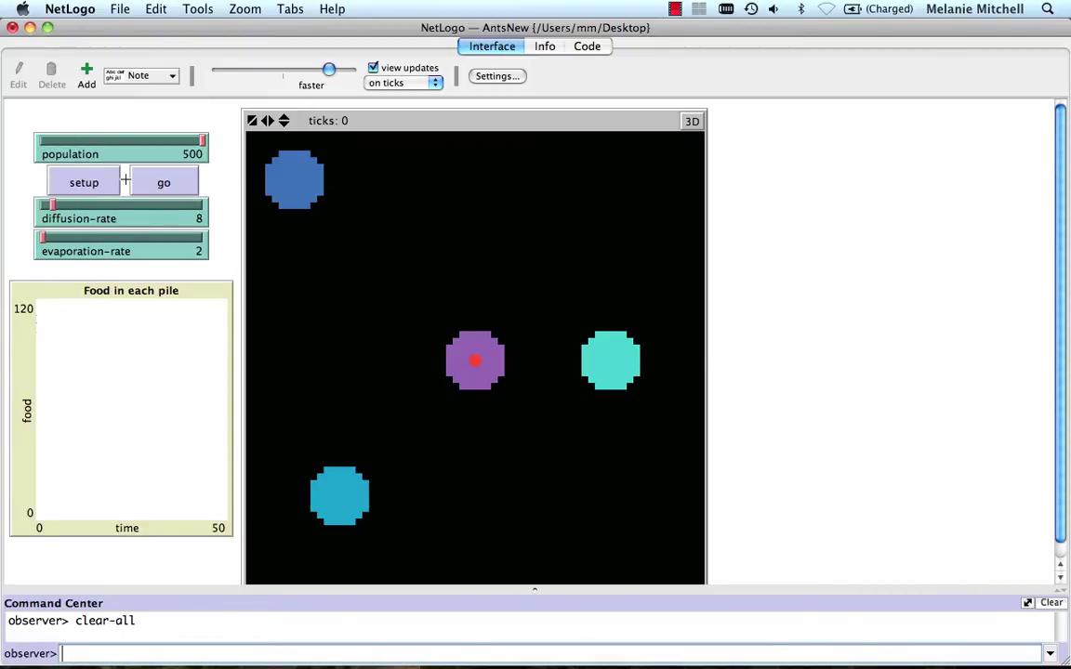
pyautogui.click(160, 184)
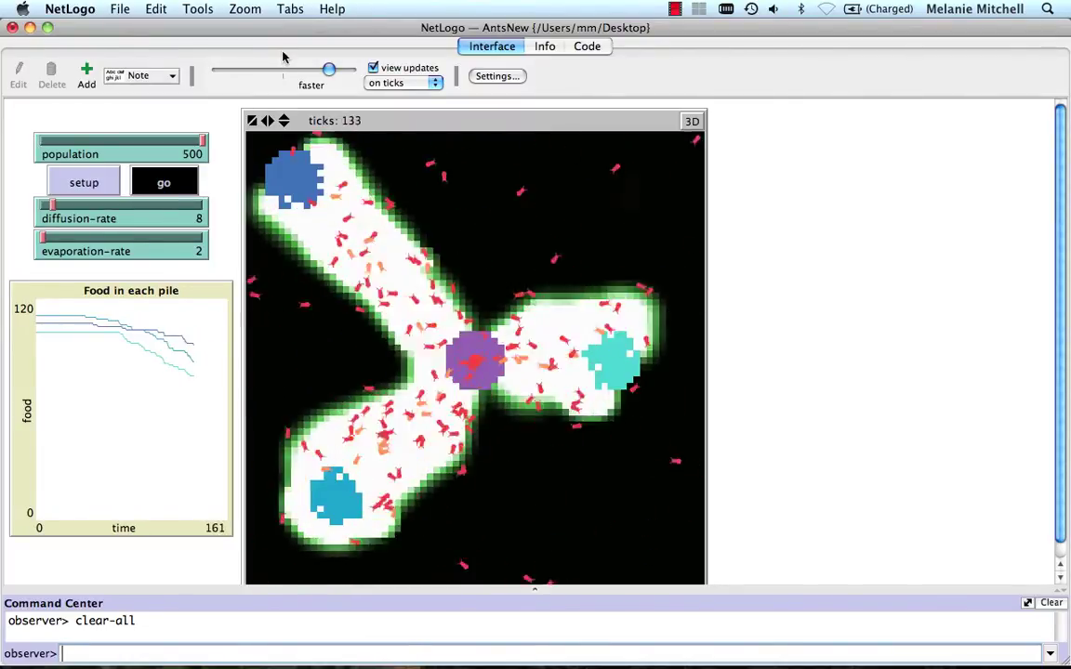
pyautogui.moveTo(331, 72); pyautogui.dragTo(287, 78)
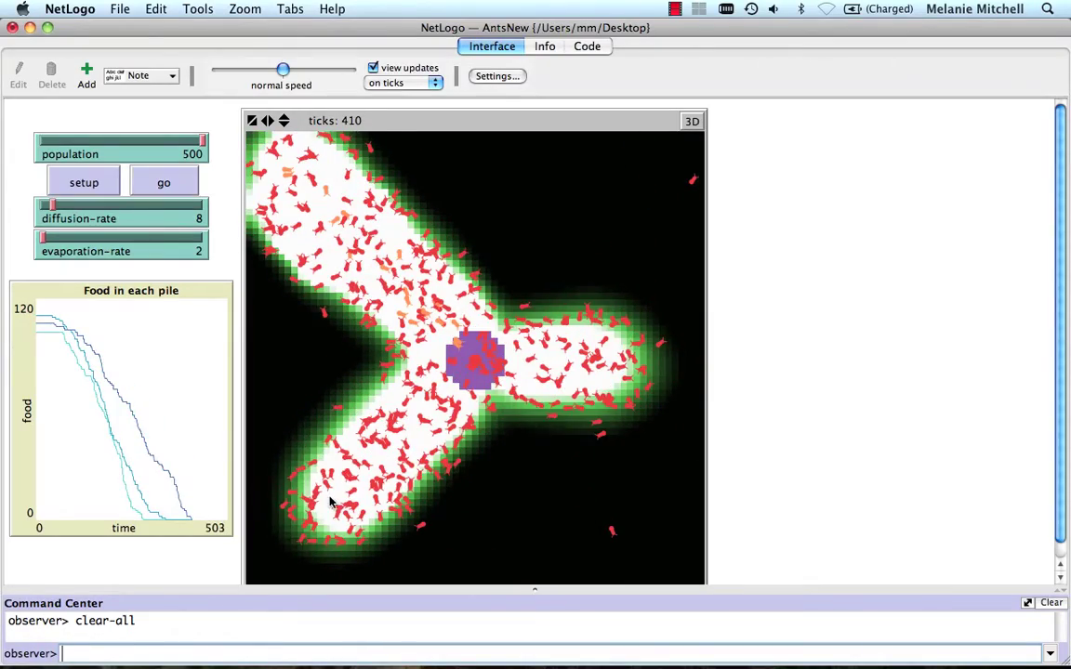
# Step: Rerun setup and go with evaporation-rate 2 until the food is gone at tick 439
pyautogui.click(93, 181)
pyautogui.click(163, 184)
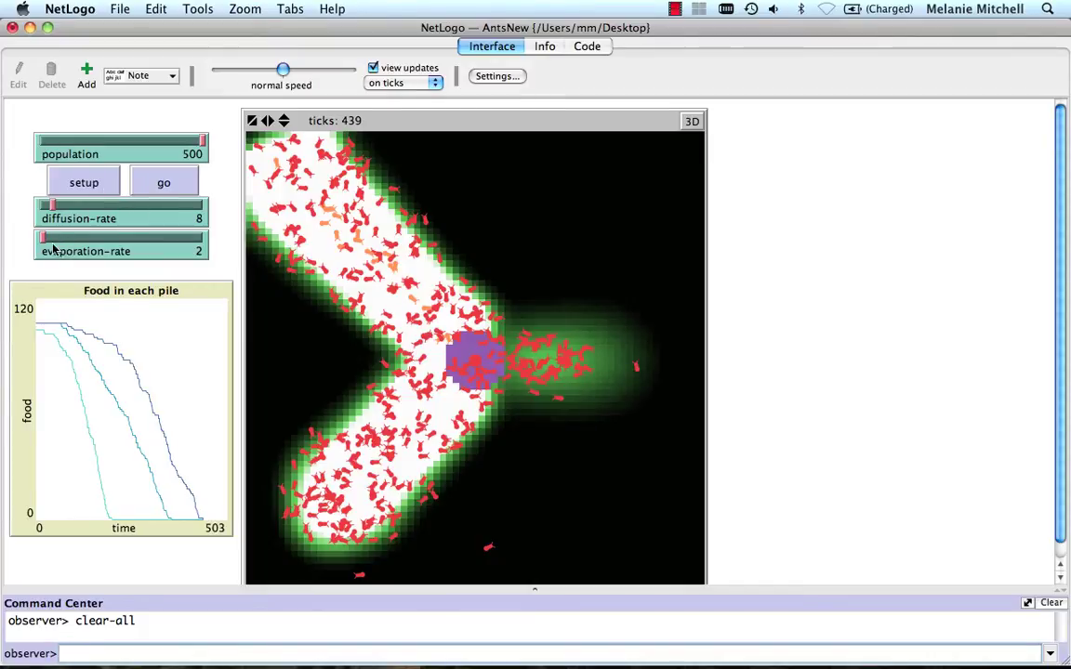
# Step: Set evaporation-rate to 99, then set up and run the model faster until tick 538
pyautogui.moveTo(44, 245); pyautogui.dragTo(209, 240)
pyautogui.click(86, 180)
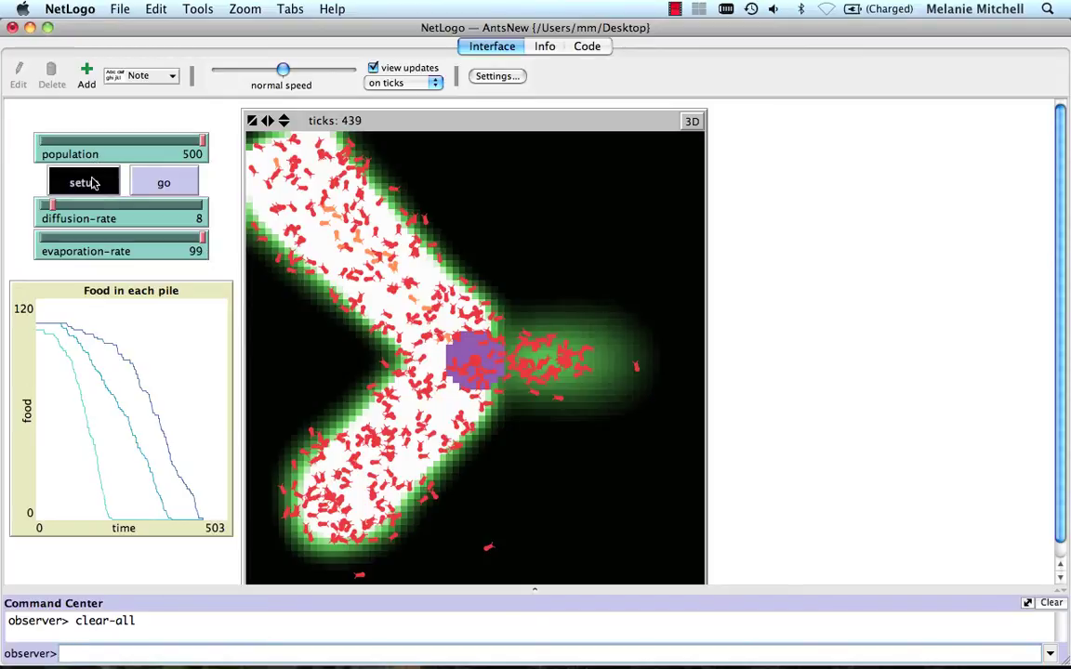
pyautogui.click(149, 185)
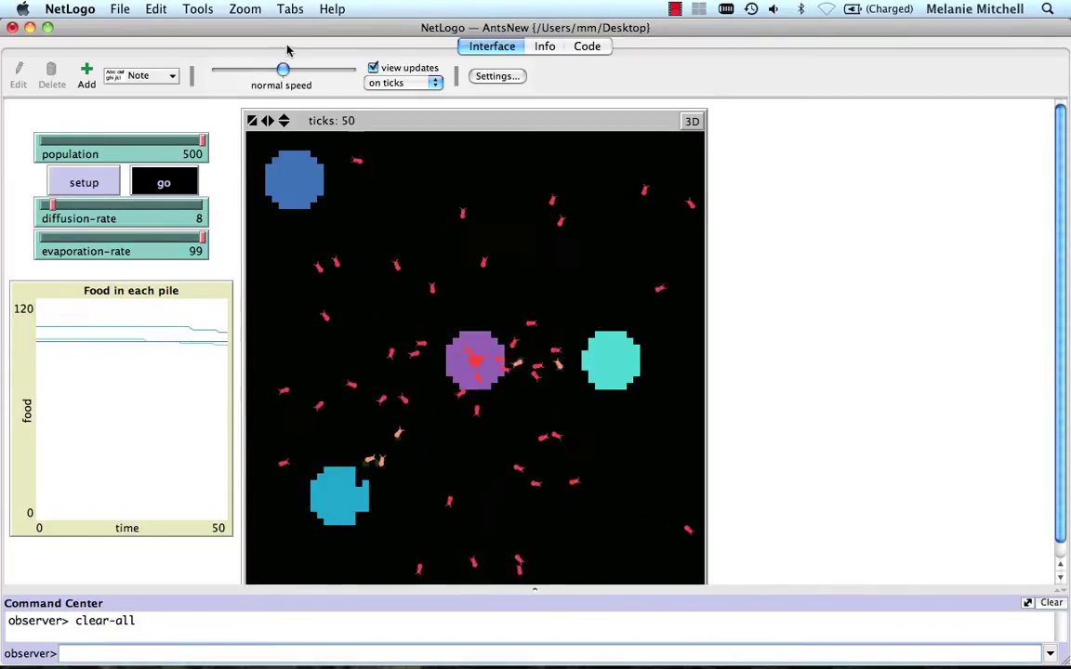
pyautogui.moveTo(290, 72); pyautogui.dragTo(327, 76)
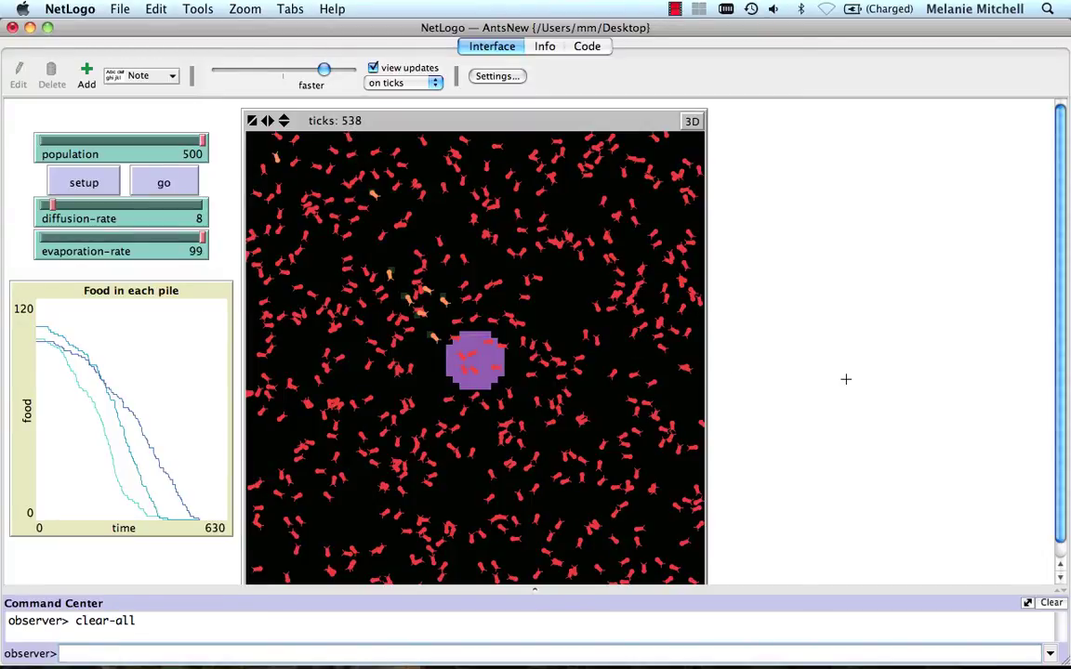
# Step: Add an Interface note beside the view reading 'no-pheromone: 538 ticks'
pyautogui.moveTo(196, 358)
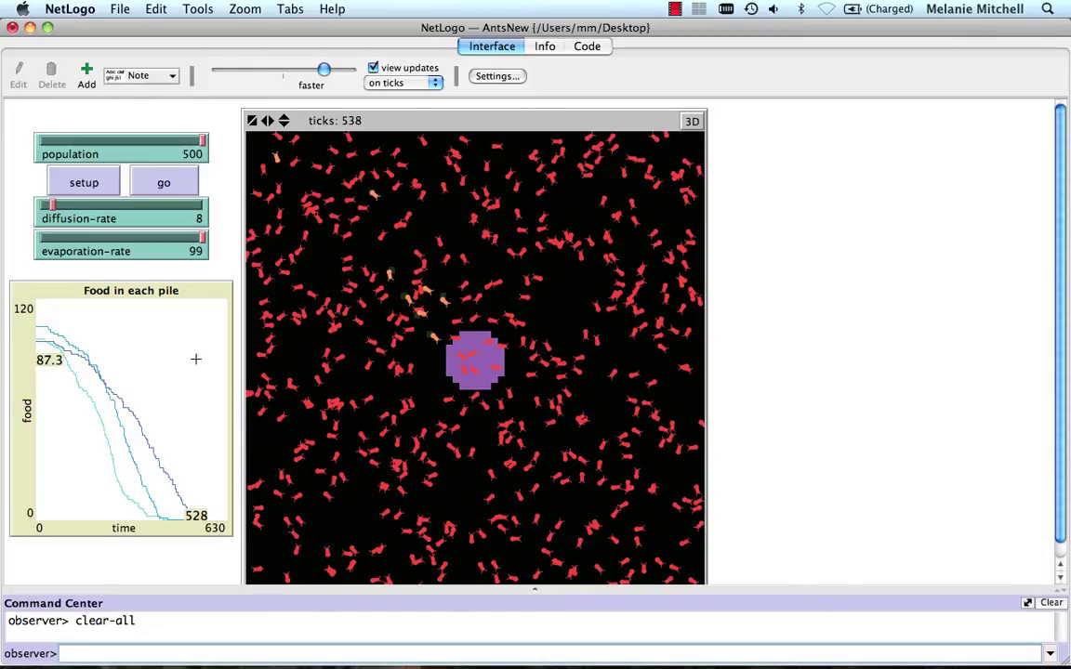
pyautogui.rightClick(798, 186)
pyautogui.click(823, 331)
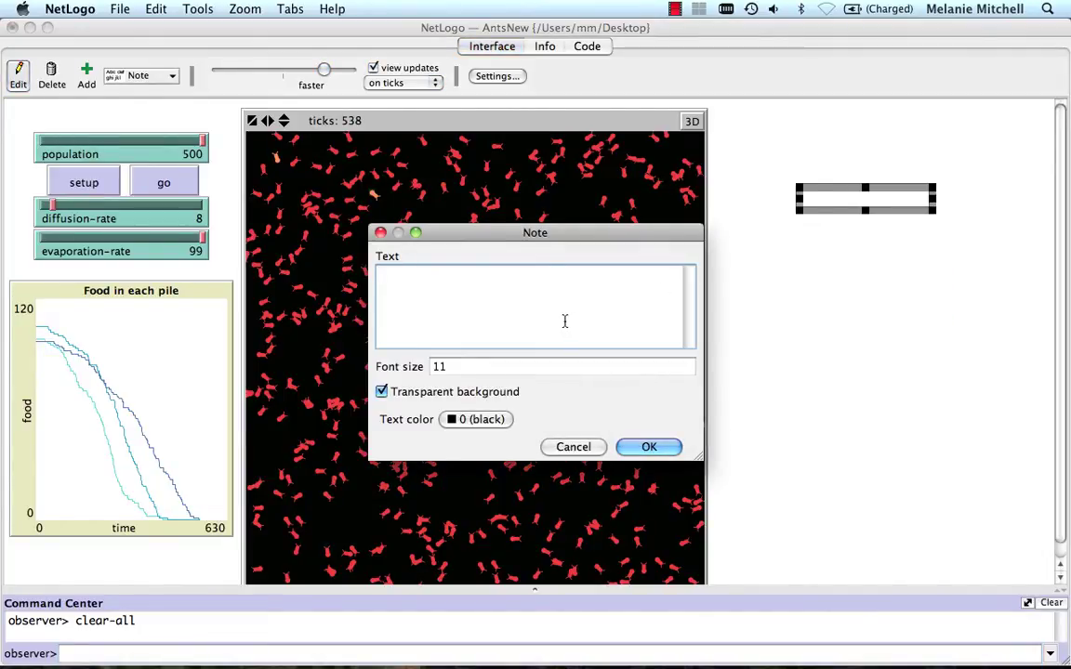
pyautogui.write('no-phe')
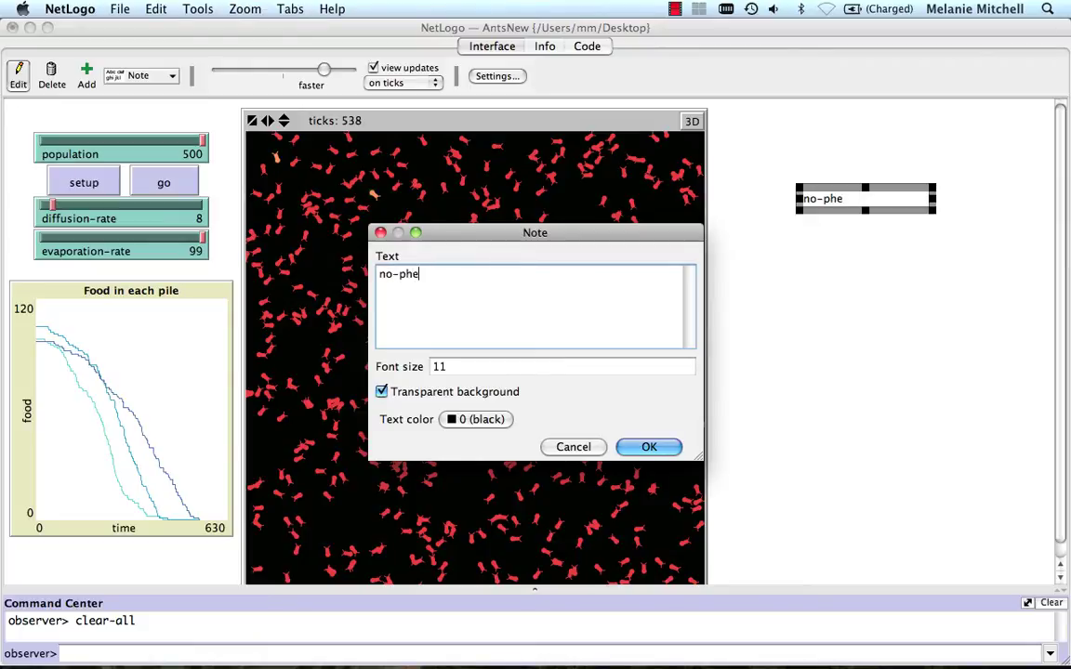
pyautogui.write('romone:  538 ticks')
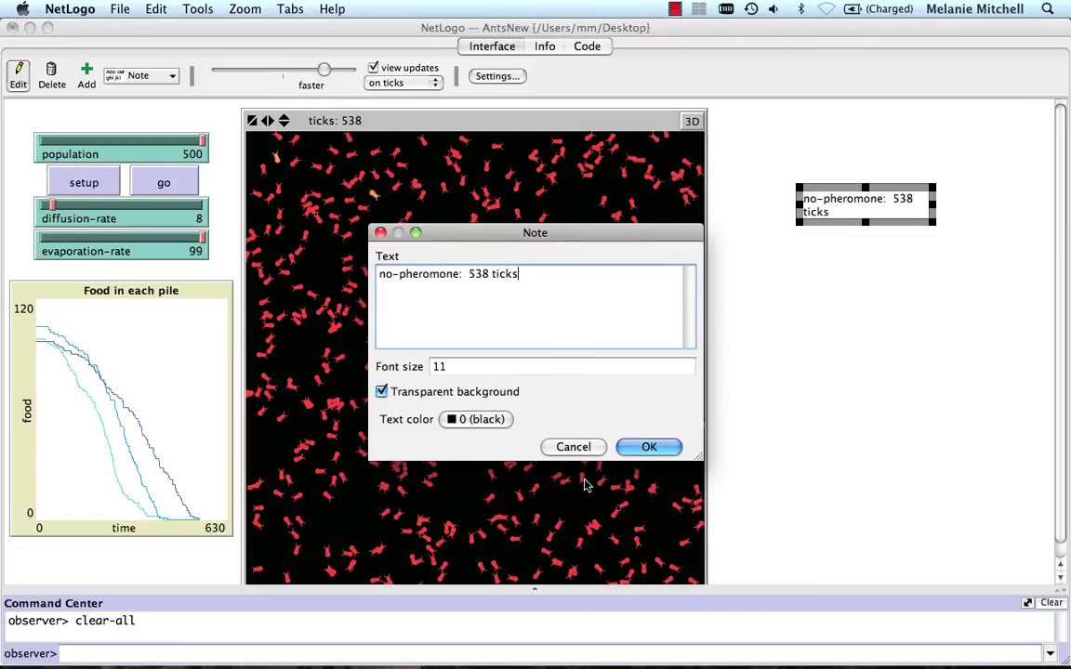
pyautogui.click(649, 447)
pyautogui.click(795, 402)
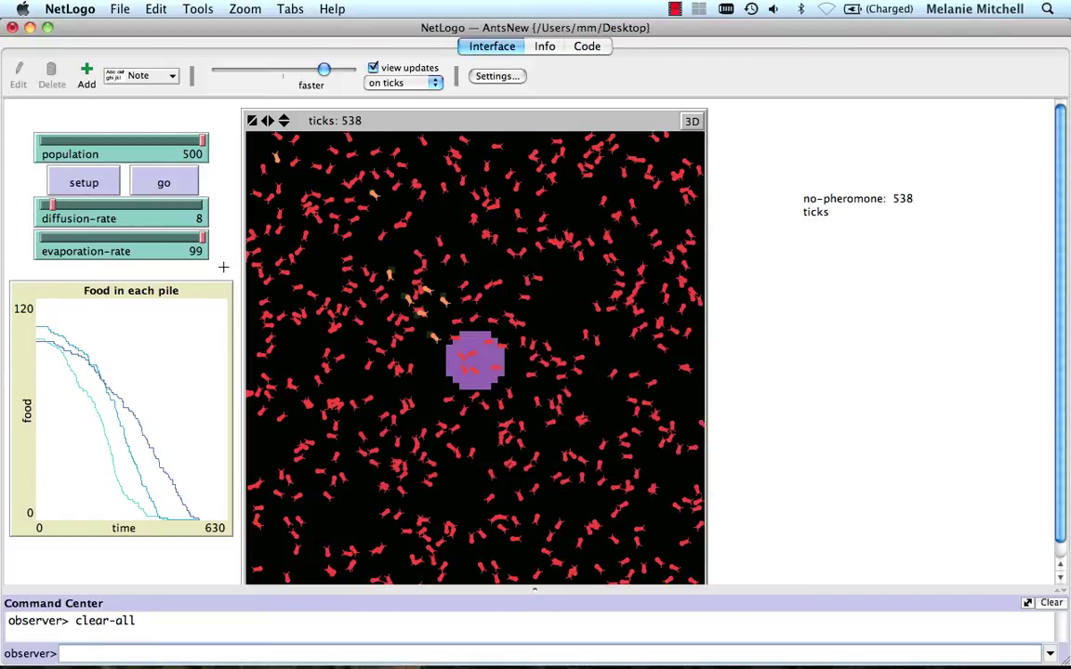
# Step: Return evaporation-rate to 2, set up and run, stopping at tick 415 once the food is gone
pyautogui.moveTo(201, 242); pyautogui.dragTo(43, 242)
pyautogui.click(73, 186)
pyautogui.click(173, 177)
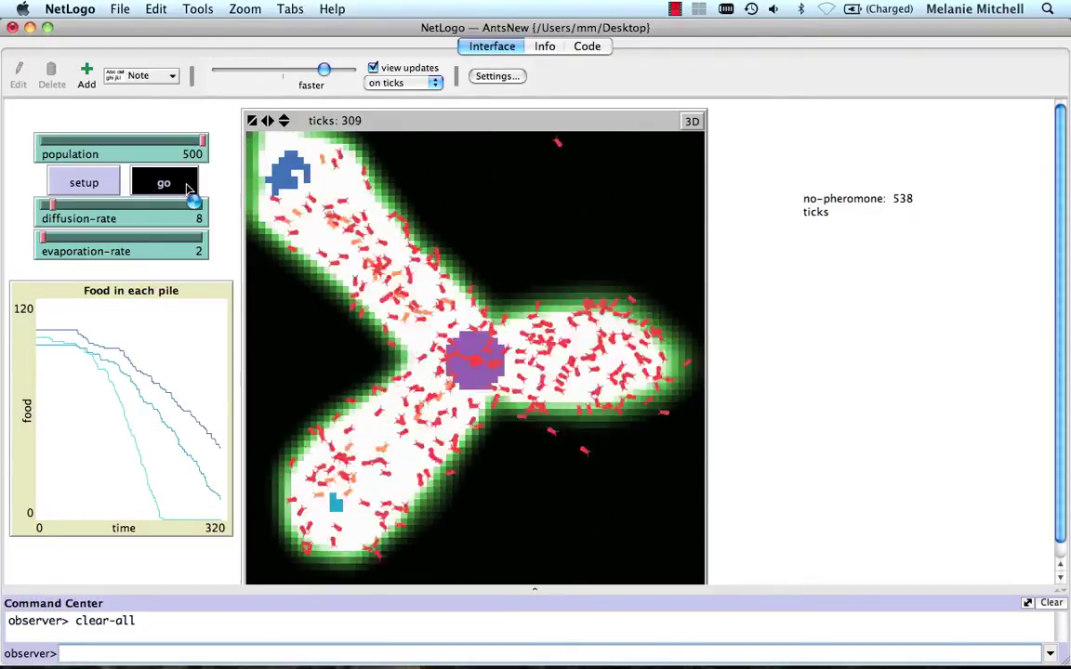
pyautogui.click(186, 189)
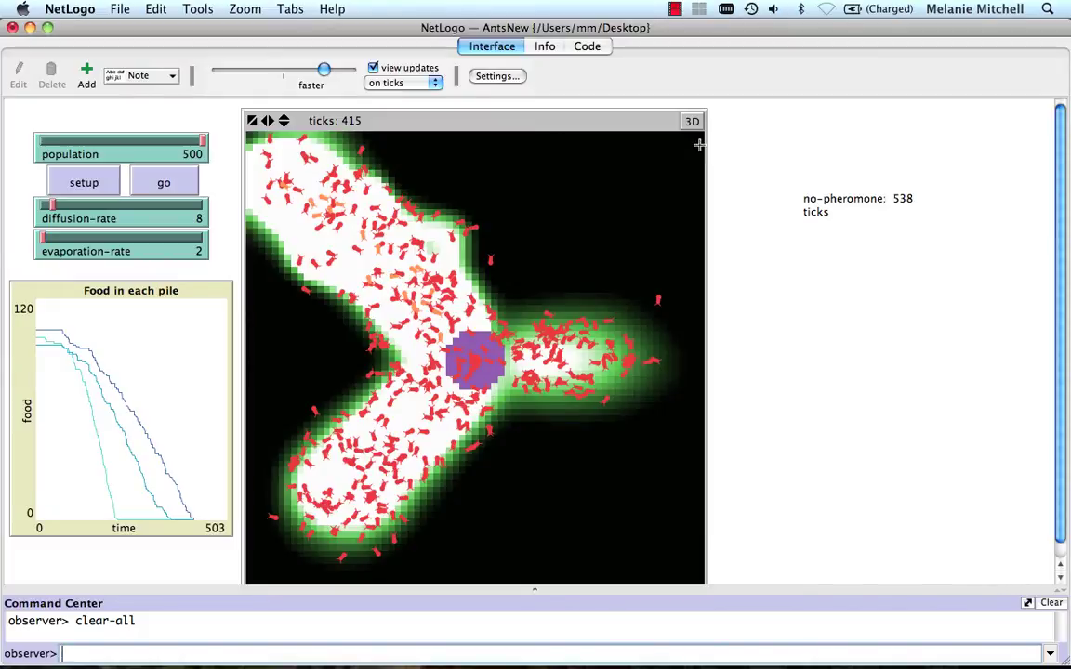
# Step: Edit the note to add a second line 'with-pheromone: 415 ticks'
pyautogui.rightClick(842, 212)
pyautogui.click(865, 213)
pyautogui.click(561, 273)
pyautogui.press('Return')
pyautogui.press('Return')
pyautogui.write('with')
pyautogui.press('BackSpace')
pyautogui.write('-pherom')
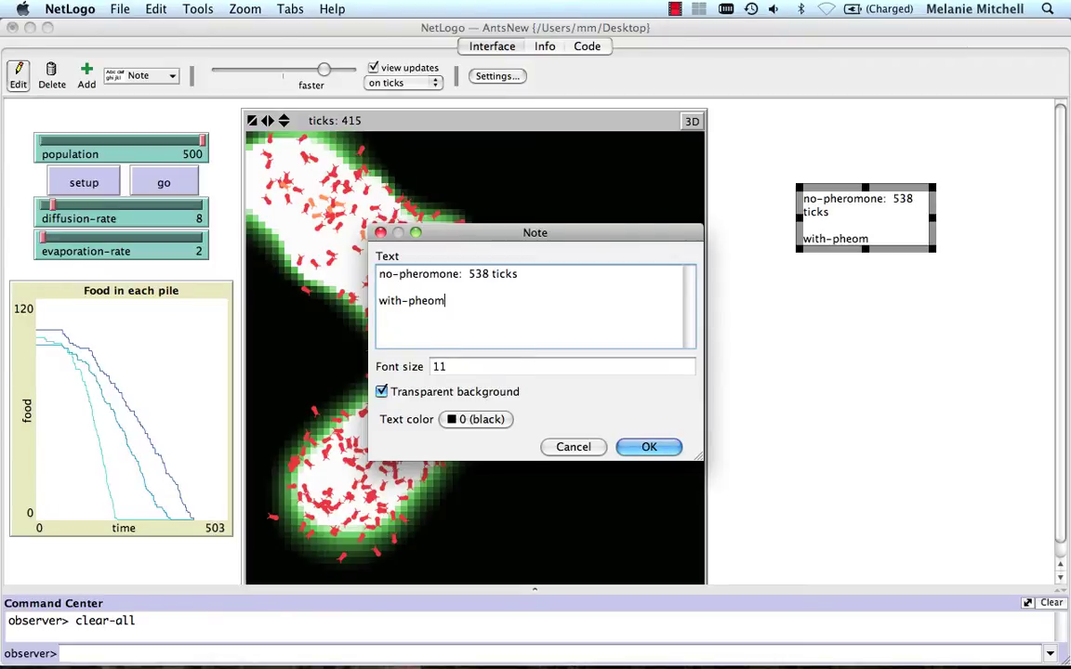
pyautogui.write('one: 415 ticks')
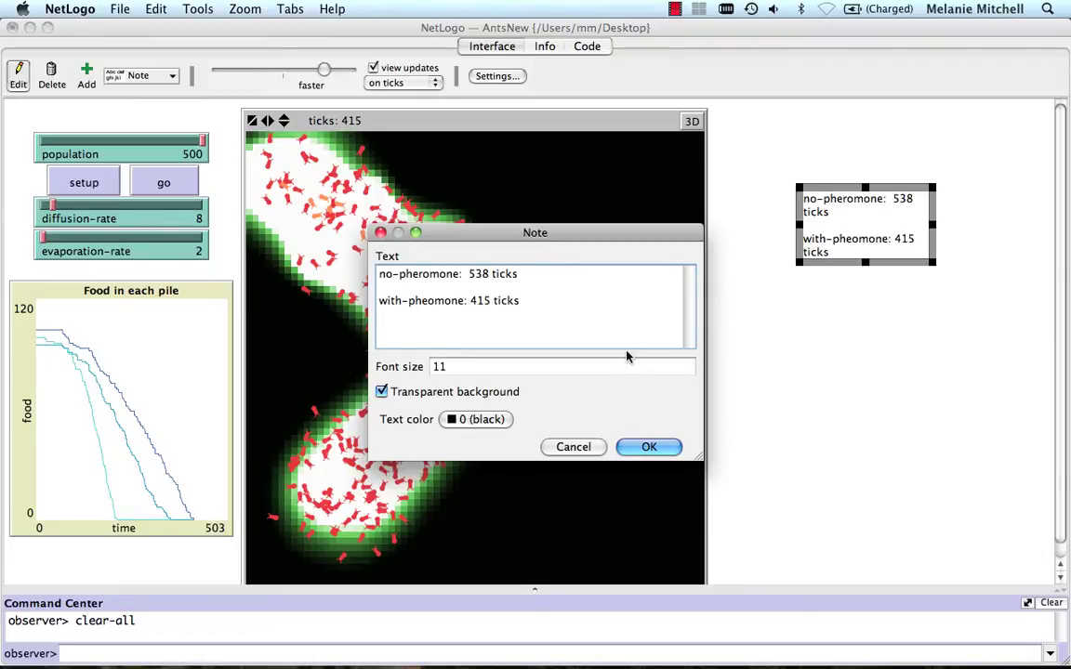
pyautogui.click(651, 448)
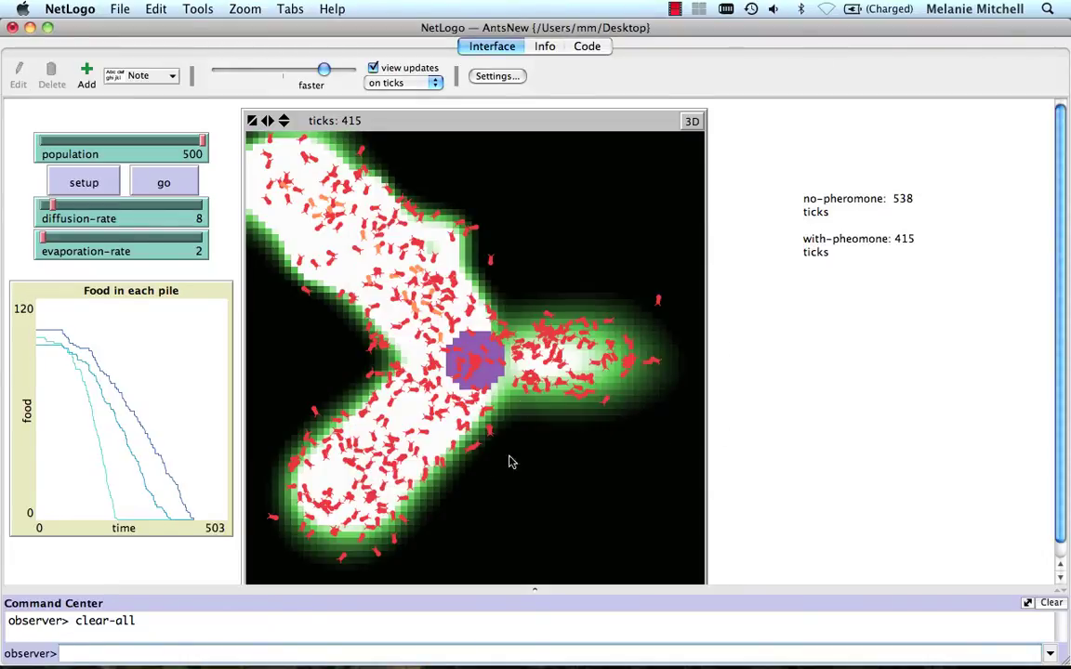